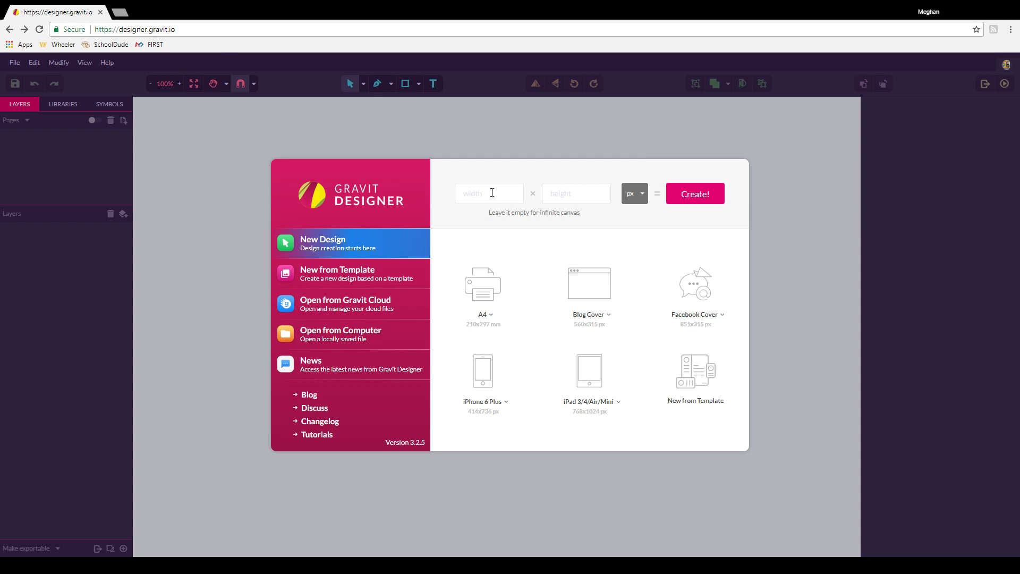
# Create a new blank design with a 12 × 12 inch page, units set to inches.
pyautogui.click(492, 192)
pyautogui.write('12')
pyautogui.click(561, 192)
pyautogui.write('12')
pyautogui.click(637, 198)
pyautogui.click(640, 266)
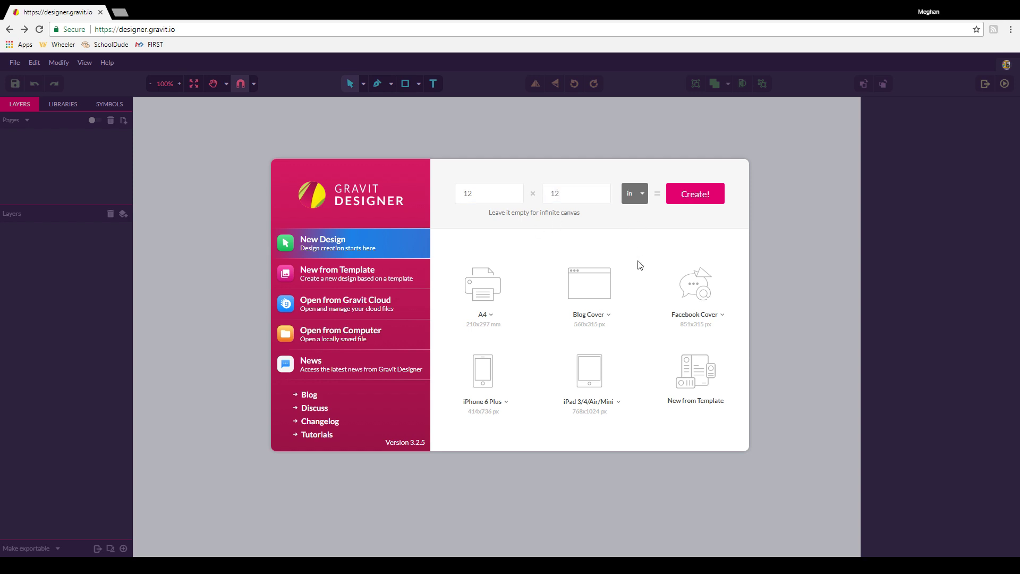
pyautogui.click(699, 197)
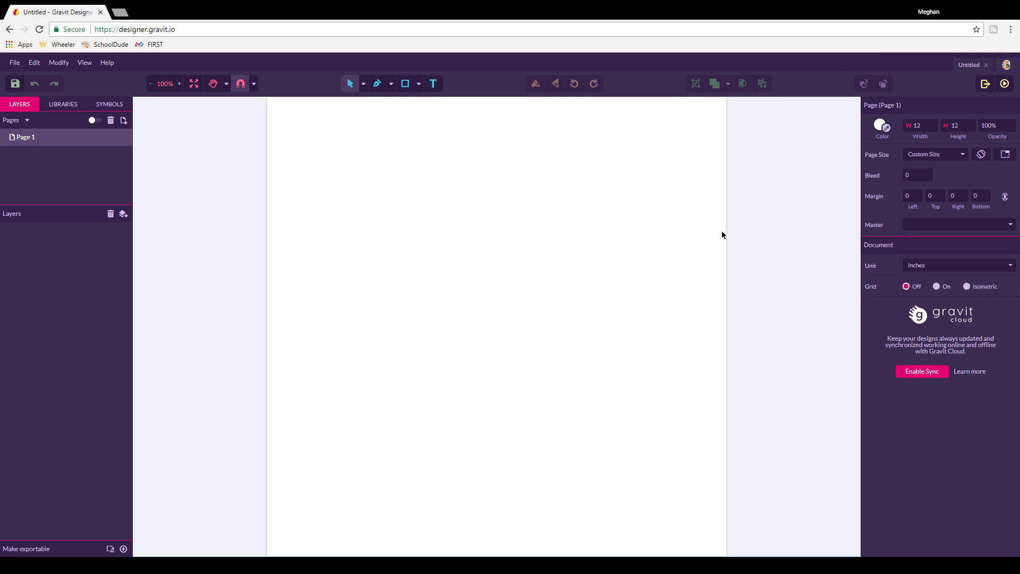
# Save the design to Gravit Cloud, replacing 'Untitled' with the person's name followed by 'Sticker'.
pyautogui.scroll(2, 719, 257)
pyautogui.scroll(-2, 719, 263)
pyautogui.click(20, 84)
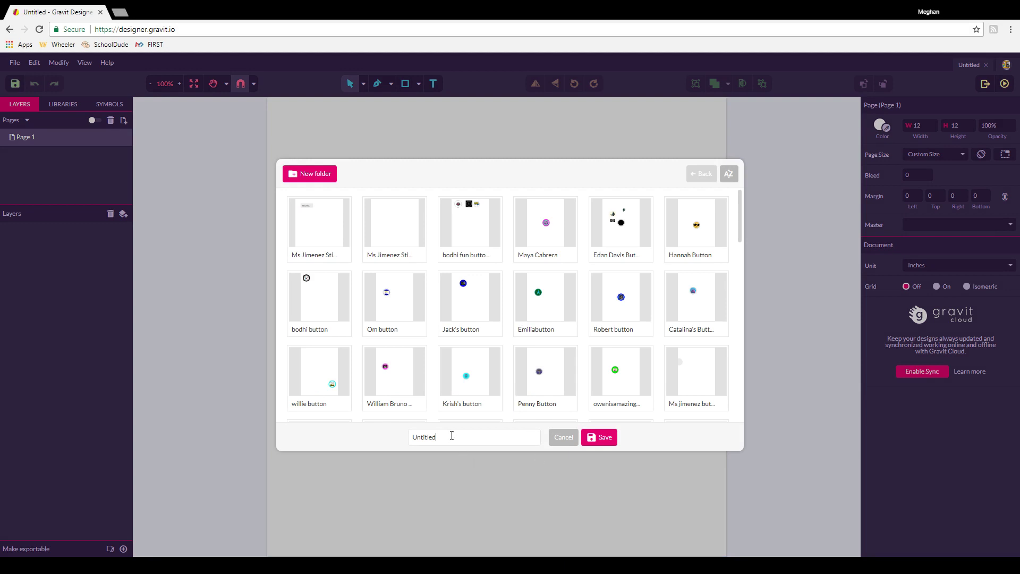
pyautogui.moveTo(451, 436); pyautogui.dragTo(231, 421)
pyautogui.write('Ms Jimenez Sticker')
pyautogui.click(603, 441)
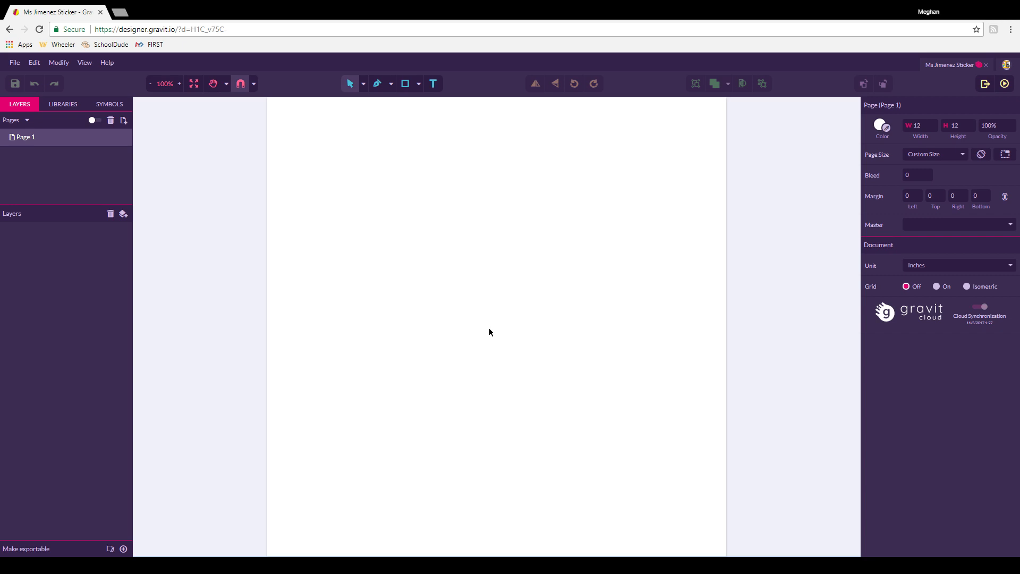
# Add the text 'DIB Lab Rocks' near the page's upper left, then reselect all of it.
pyautogui.click(433, 85)
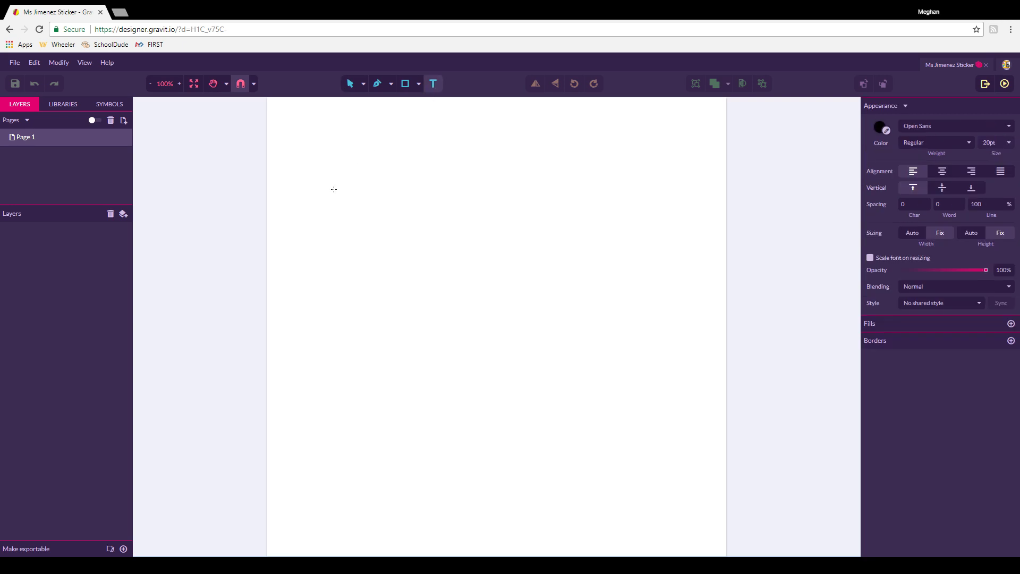
pyautogui.click(336, 155)
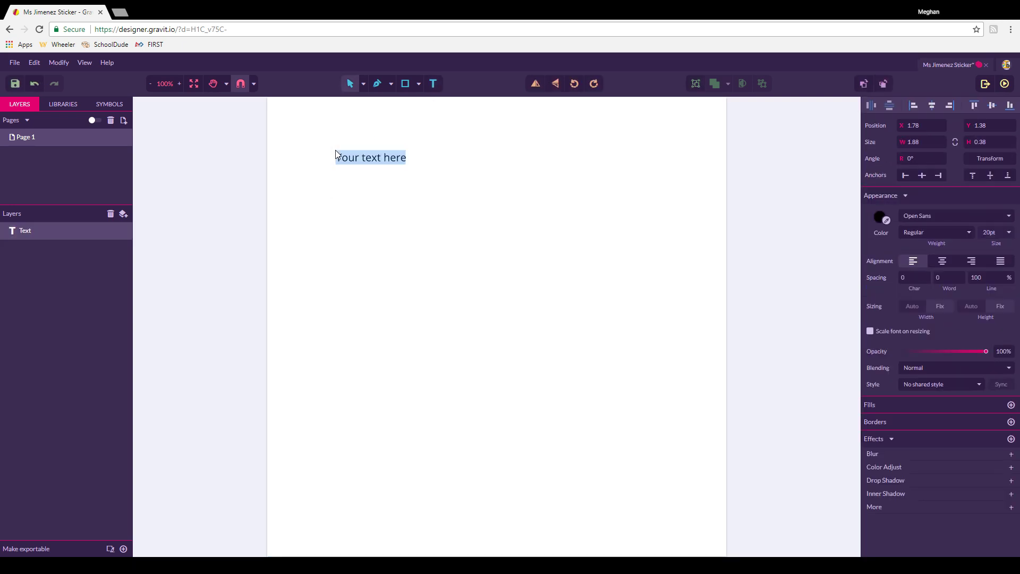
pyautogui.write('DIB Lab ')
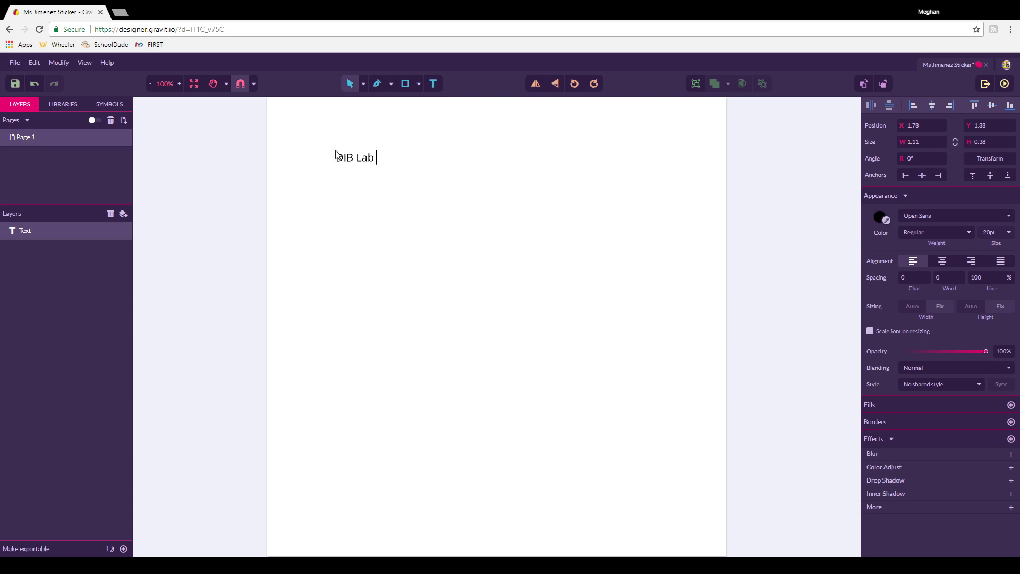
pyautogui.write('Rocks')
pyautogui.press('Escape')
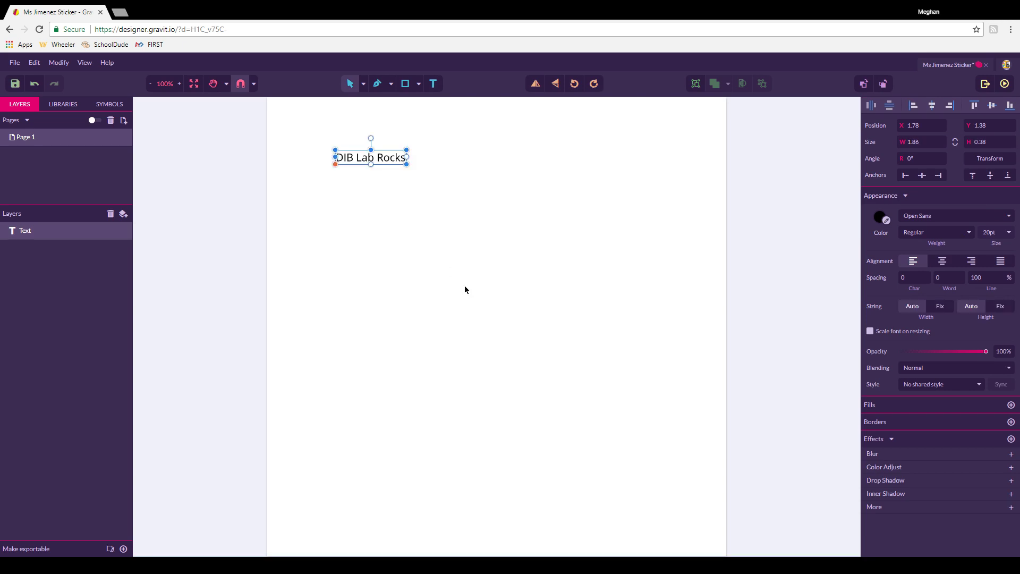
pyautogui.doubleClick(400, 160)
pyautogui.moveTo(407, 156); pyautogui.dragTo(319, 150)
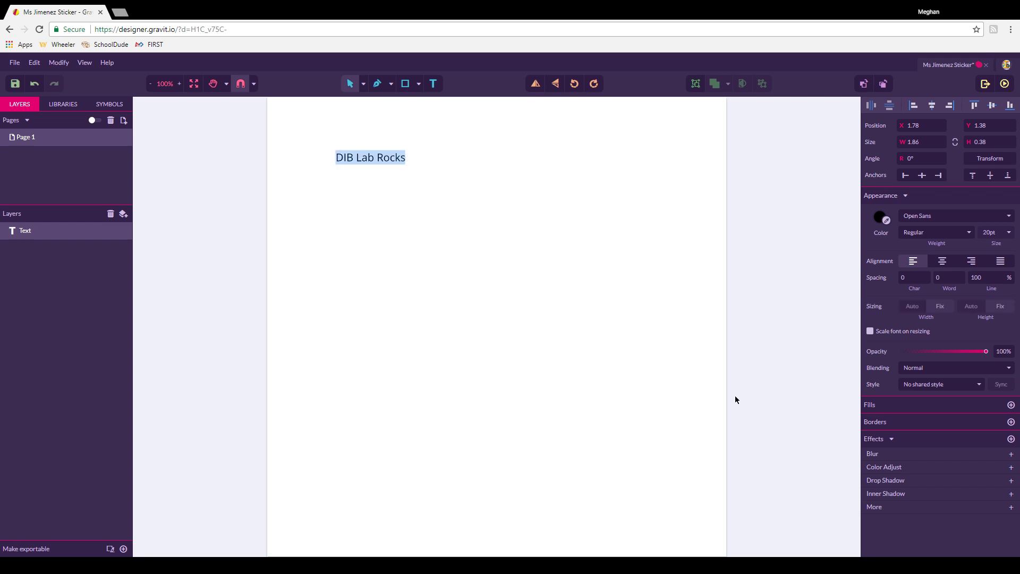
pyautogui.click(1009, 216)
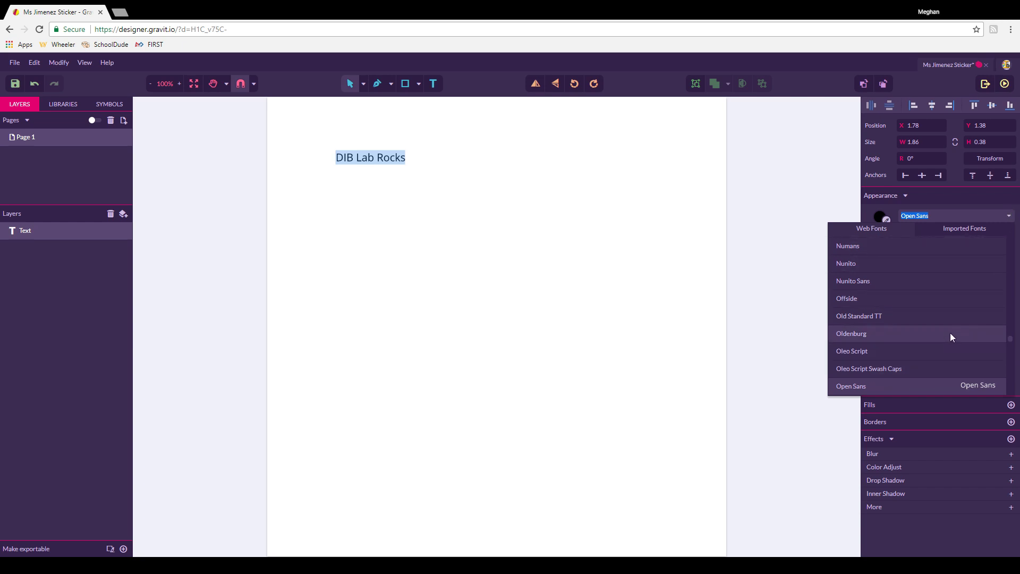
# Set the DIB Lab Rocks text in the Patua One web font.
pyautogui.scroll(-10, 951, 333)
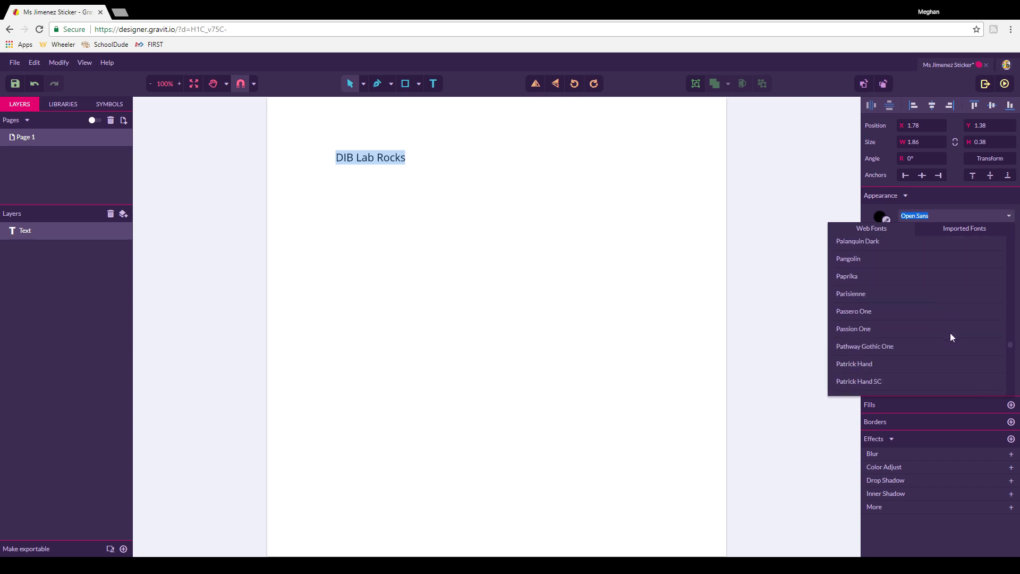
pyautogui.scroll(2, 950, 333)
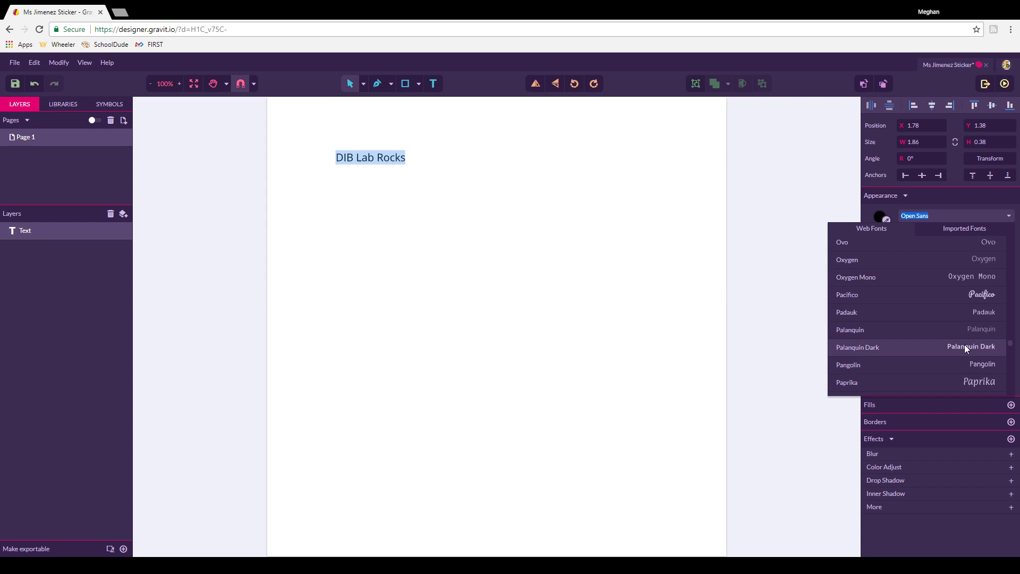
pyautogui.scroll(-3, 965, 345)
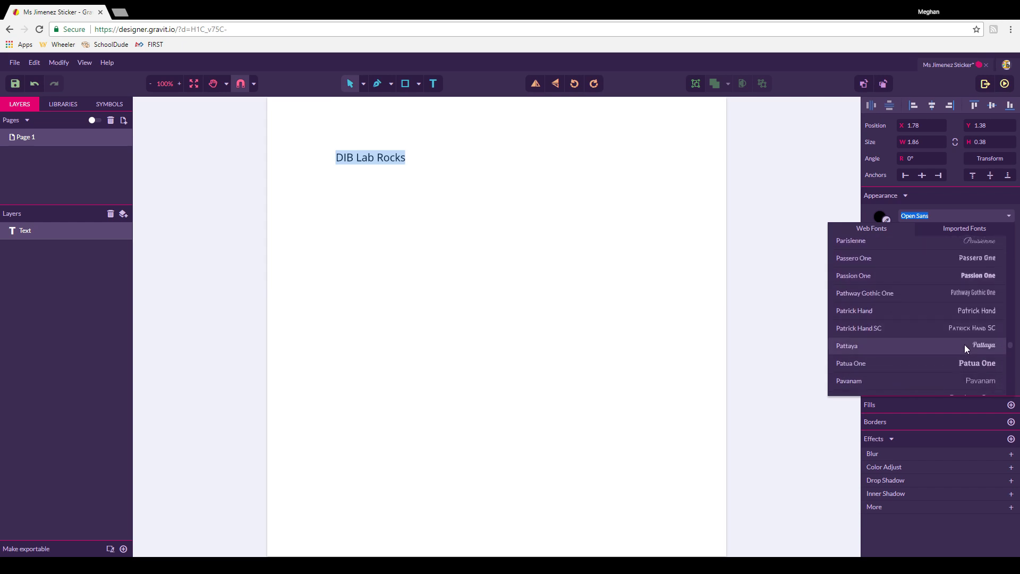
pyautogui.click(962, 365)
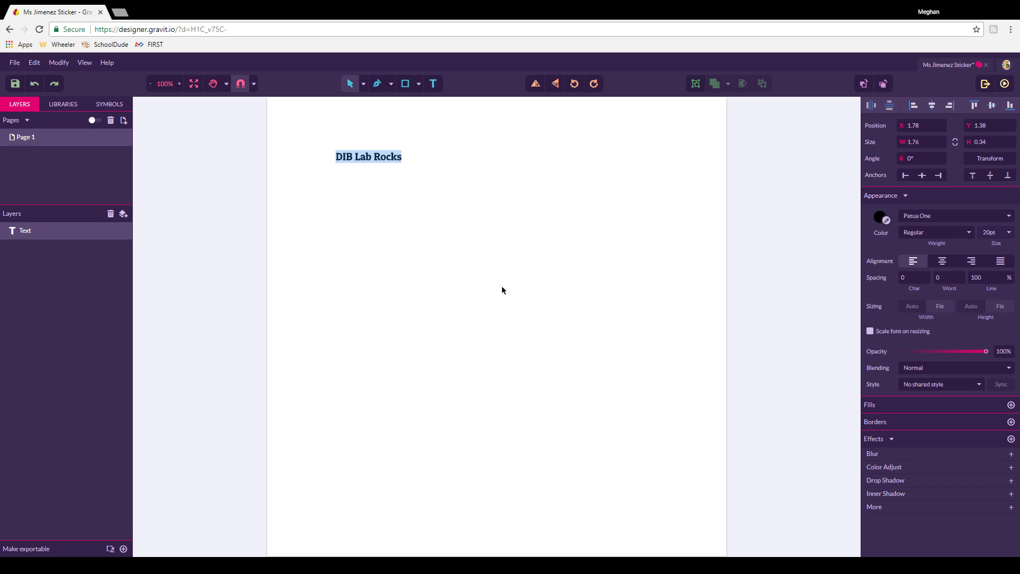
pyautogui.press('Escape')
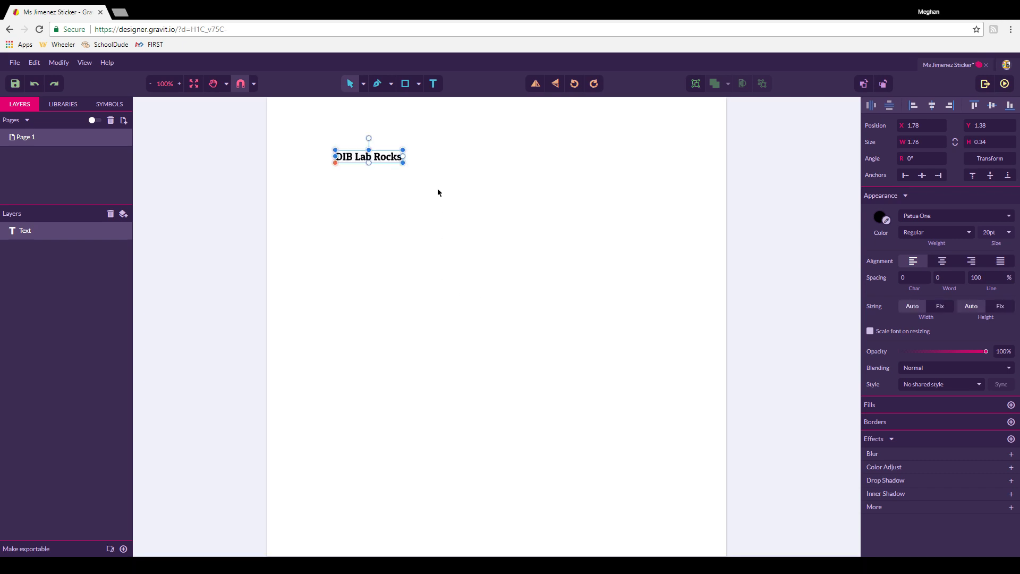
# Draw a light grey rectangle over the text and send it behind the text.
pyautogui.click(333, 239)
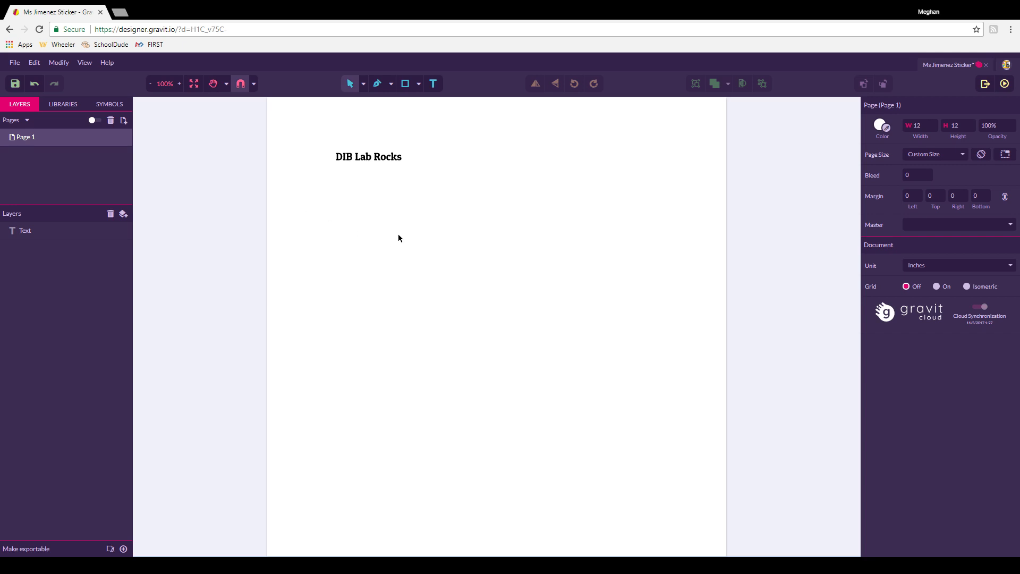
pyautogui.click(406, 89)
pyautogui.moveTo(311, 127)
pyautogui.mouseDown()
pyautogui.moveTo(506, 215)
pyautogui.moveTo(415, 185)
pyautogui.mouseUp()
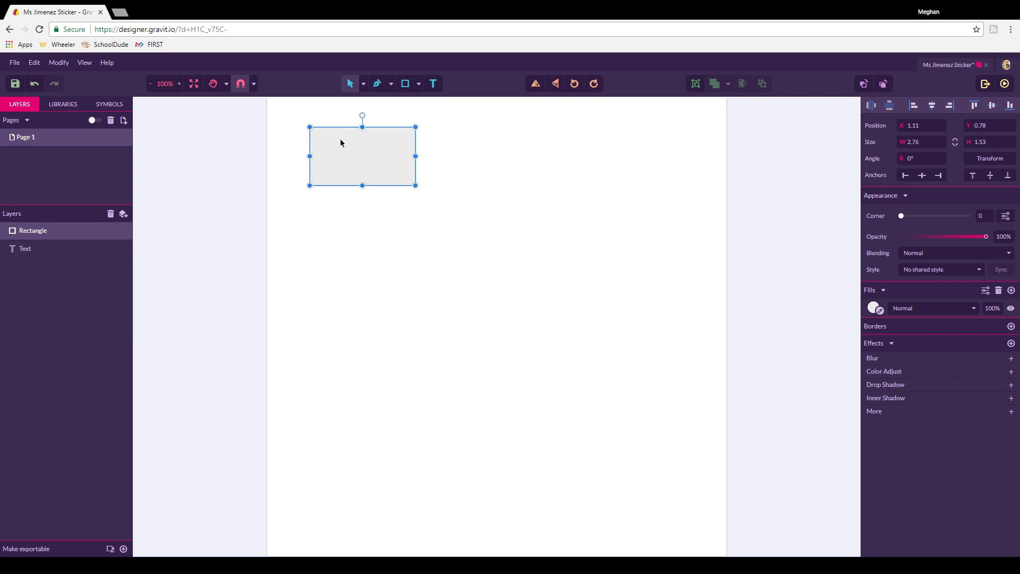
pyautogui.click(885, 84)
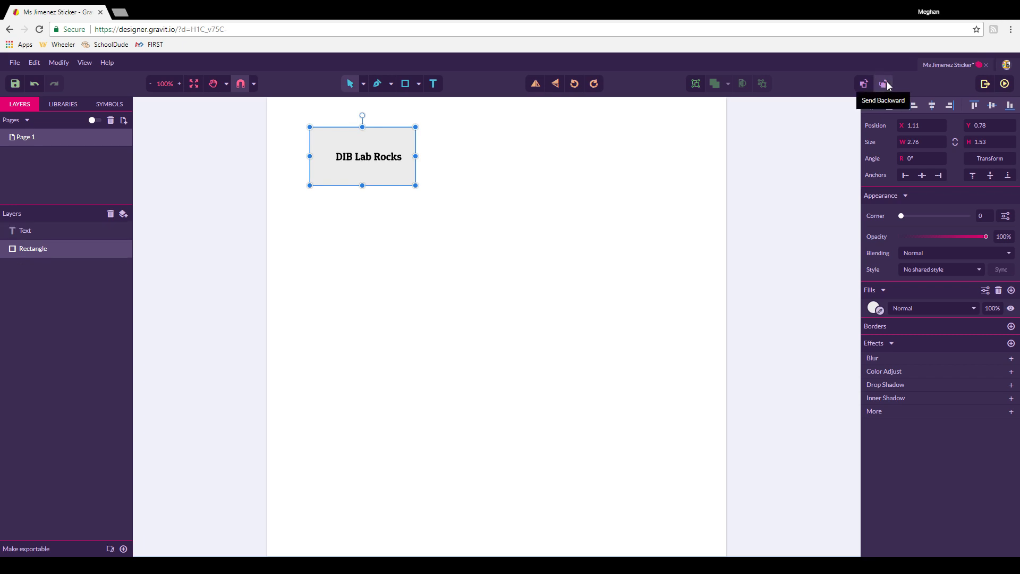
# Snap the DIB Lab Rocks text to the centre of the grey rectangle.
pyautogui.click(481, 227)
pyautogui.click(381, 161)
pyautogui.moveTo(380, 161); pyautogui.dragTo(373, 162)
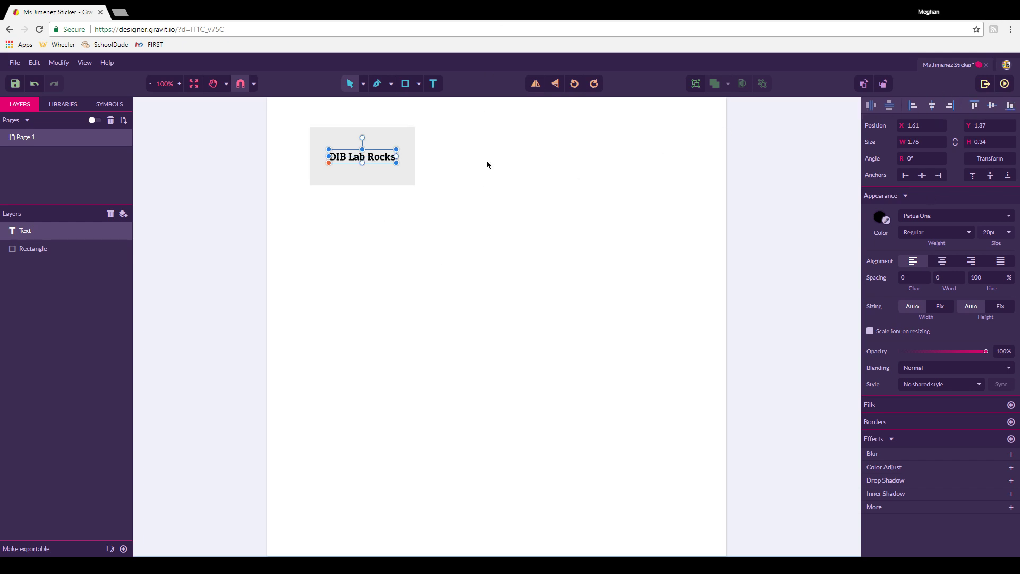
pyautogui.click(414, 222)
# Convert the DIB Lab Rocks text to a compound path with Modify > Path > Convert to Path.
pyautogui.click(382, 160)
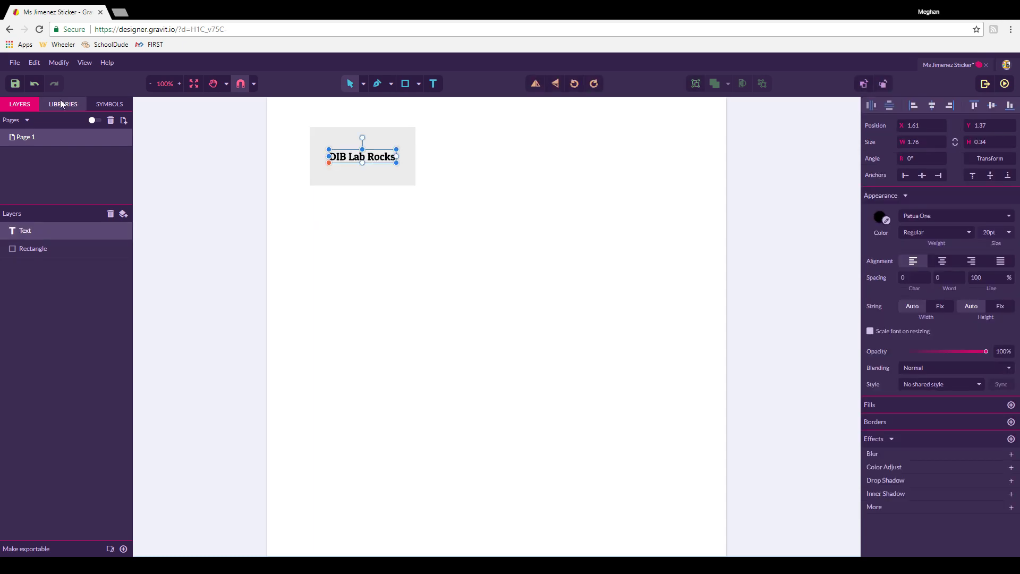
pyautogui.click(58, 63)
pyautogui.moveTo(124, 263)
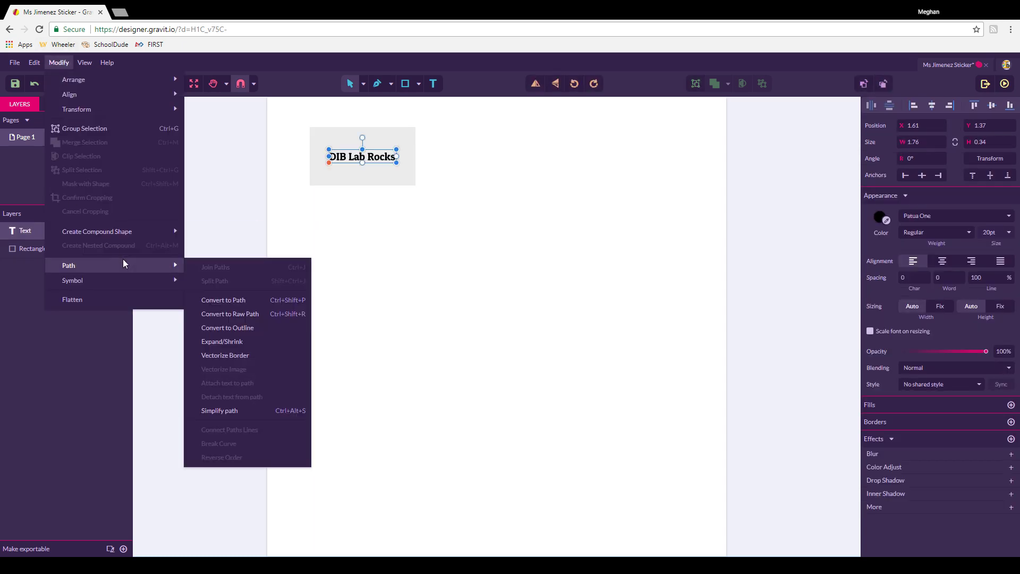
pyautogui.click(231, 302)
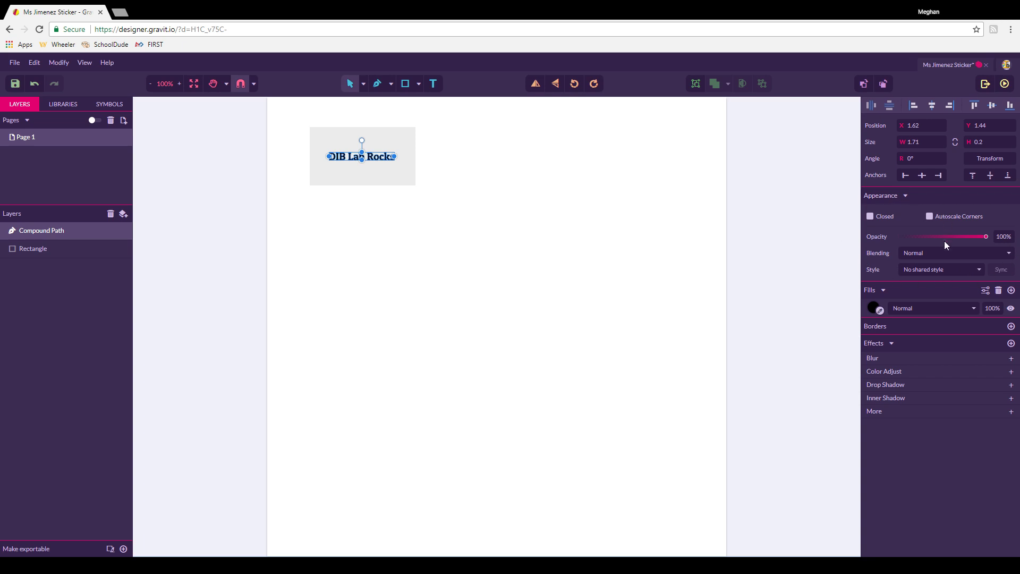
pyautogui.click(34, 62)
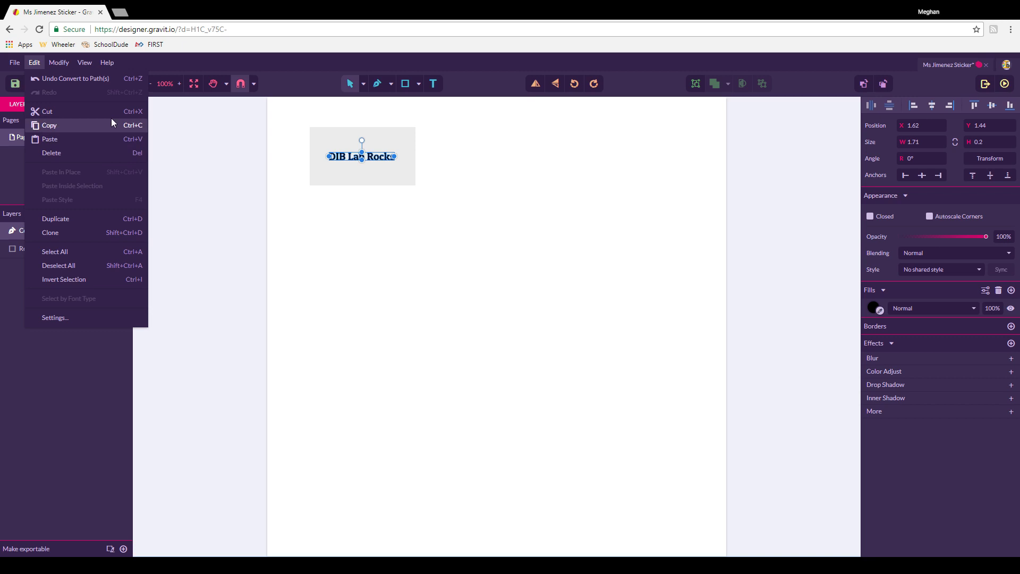
pyautogui.click(421, 229)
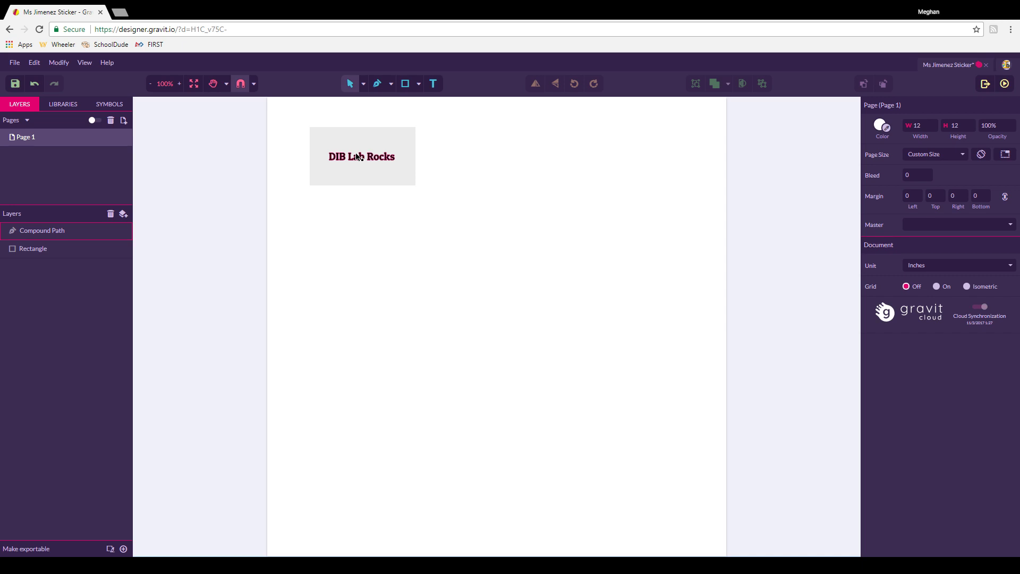
# Undo the path conversion and restyle the DIB Lab Rocks text in the Pacifico script font.
pyautogui.hotkey('ctrl', 'z')
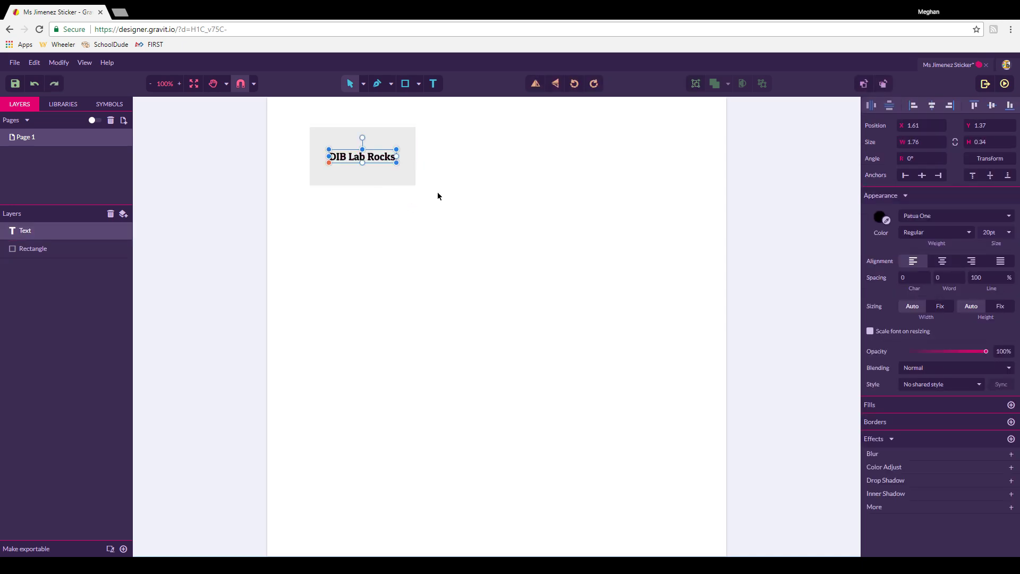
pyautogui.doubleClick(371, 155)
pyautogui.moveTo(399, 158); pyautogui.dragTo(270, 154)
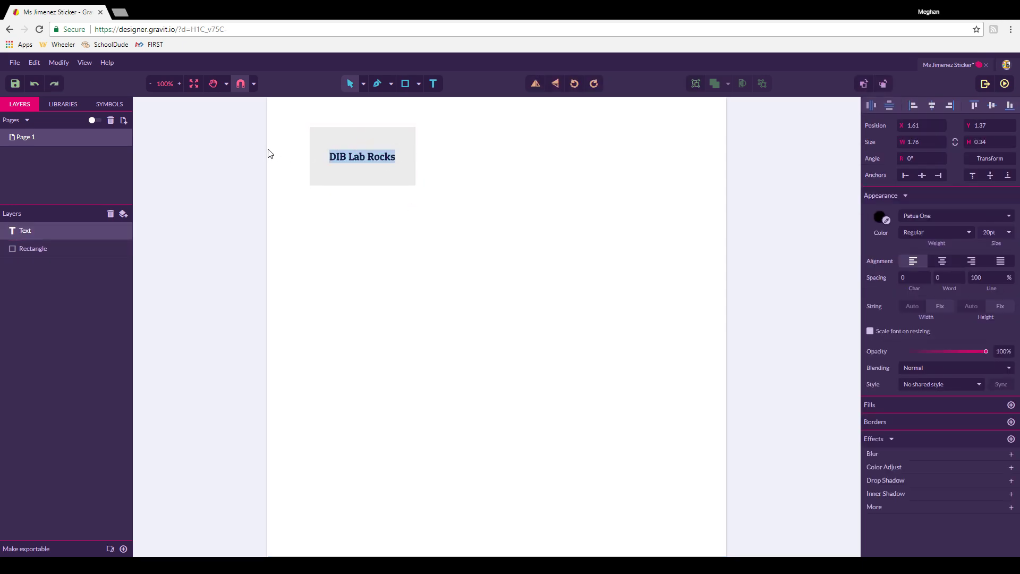
pyautogui.click(951, 216)
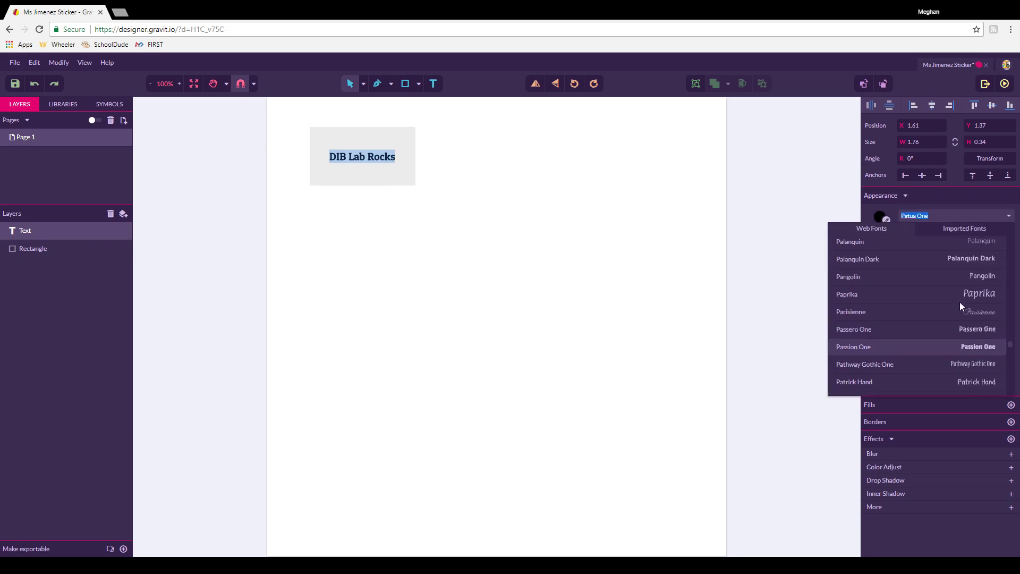
pyautogui.scroll(3, 960, 302)
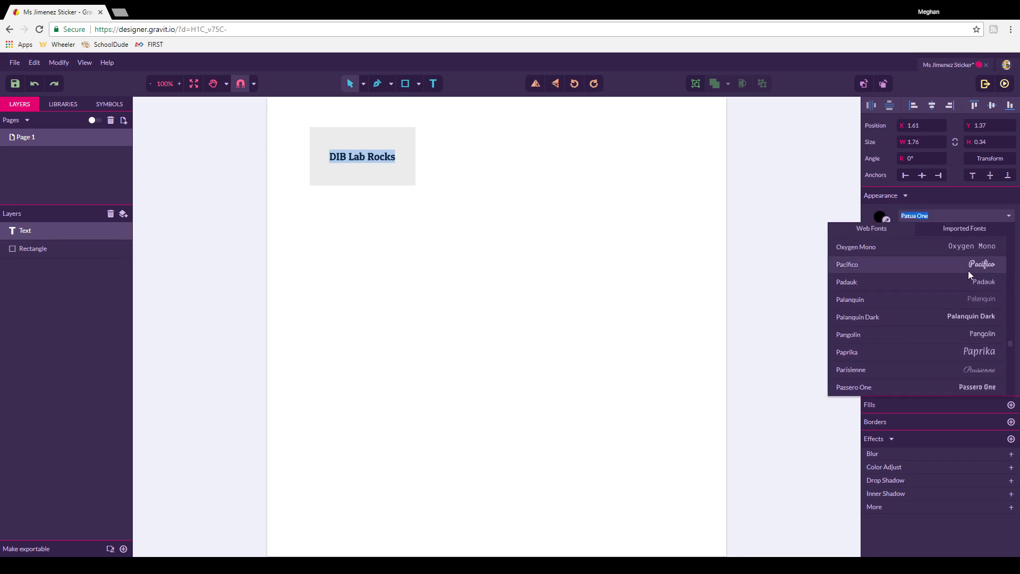
pyautogui.click(969, 270)
pyautogui.press('Escape')
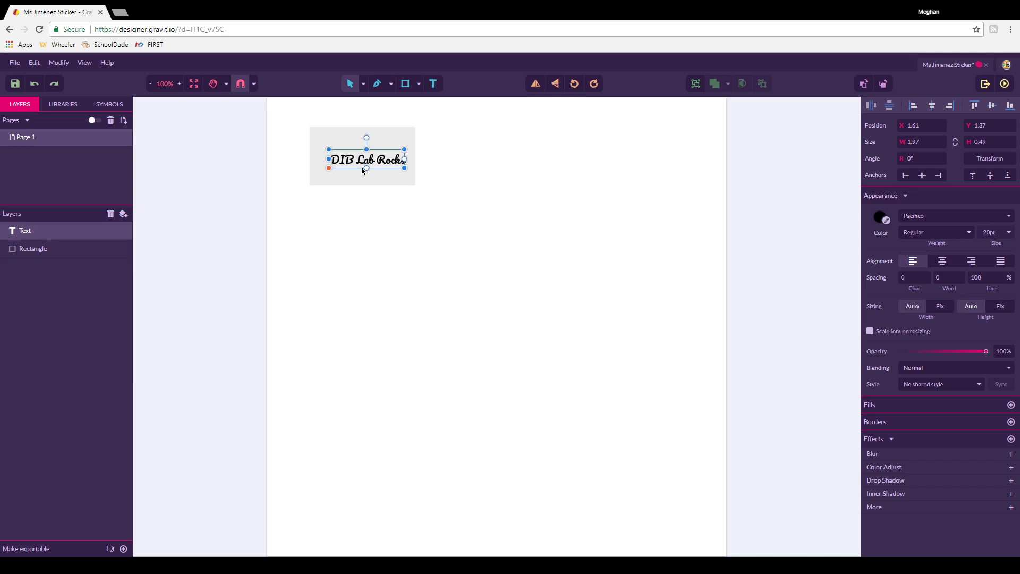
# Nudge the text slightly up and left to recentre it on the rectangle.
pyautogui.moveTo(366, 162); pyautogui.dragTo(362, 159)
pyautogui.click(438, 244)
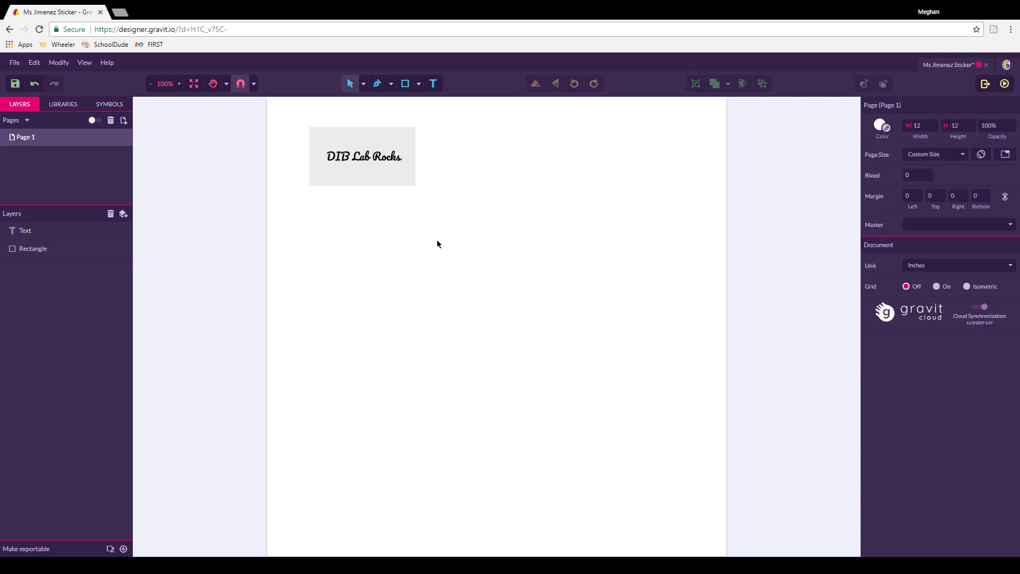
pyautogui.click(381, 156)
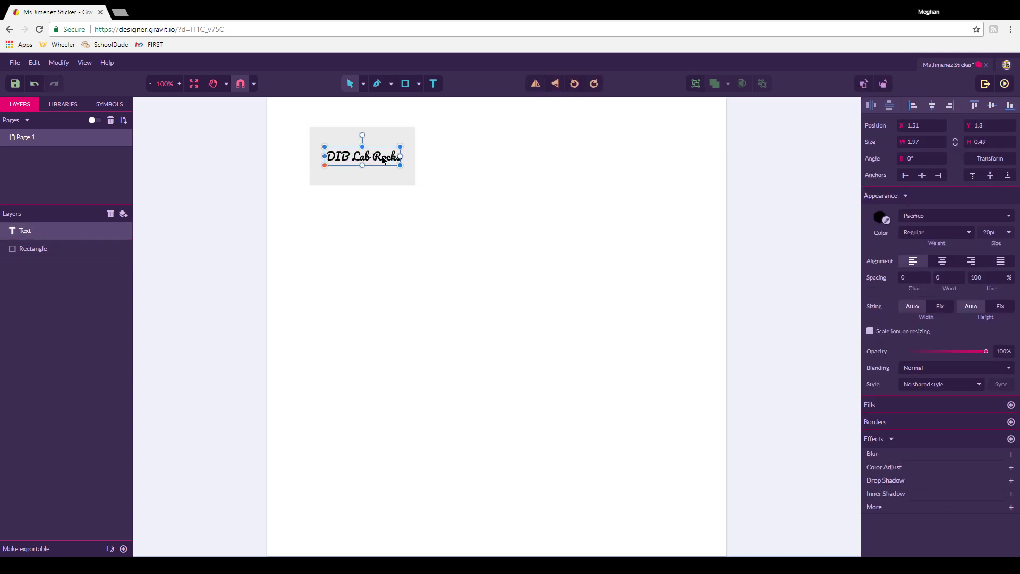
# Convert the Pacifico DIB Lab Rocks lettering to a compound path and zoom in on it.
pyautogui.click(56, 65)
pyautogui.moveTo(135, 264)
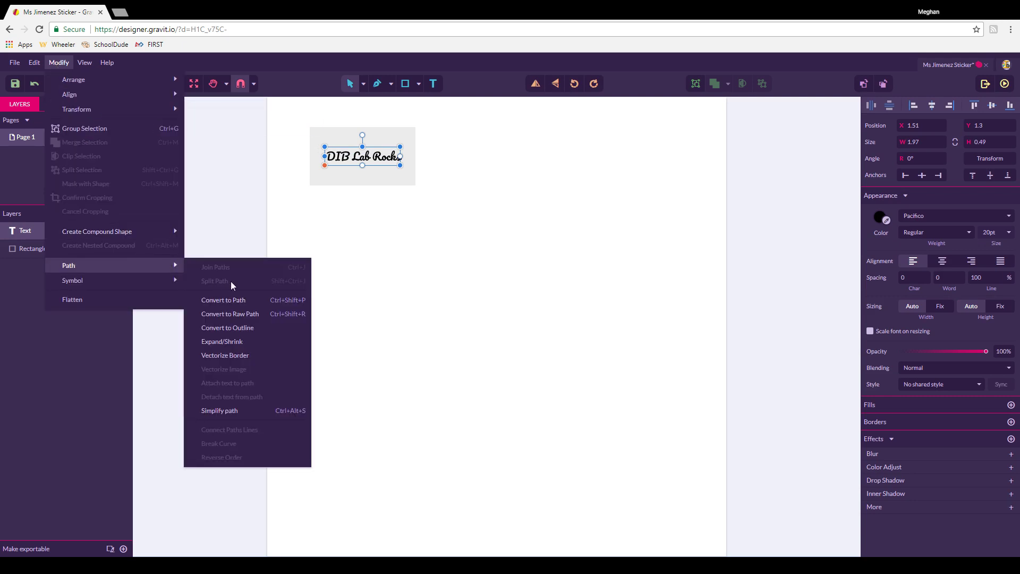
pyautogui.click(237, 302)
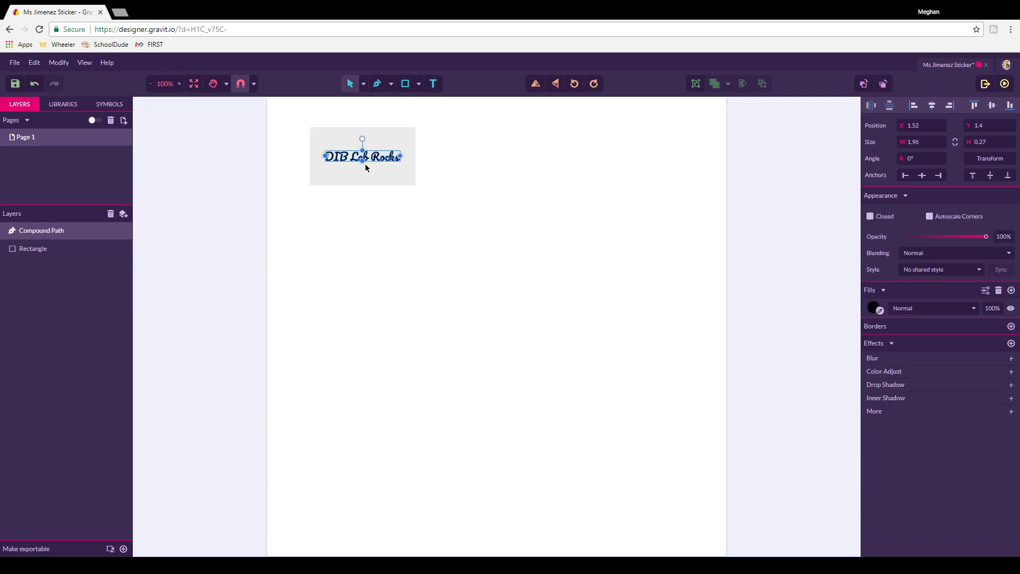
pyautogui.scroll(8, 366, 168)
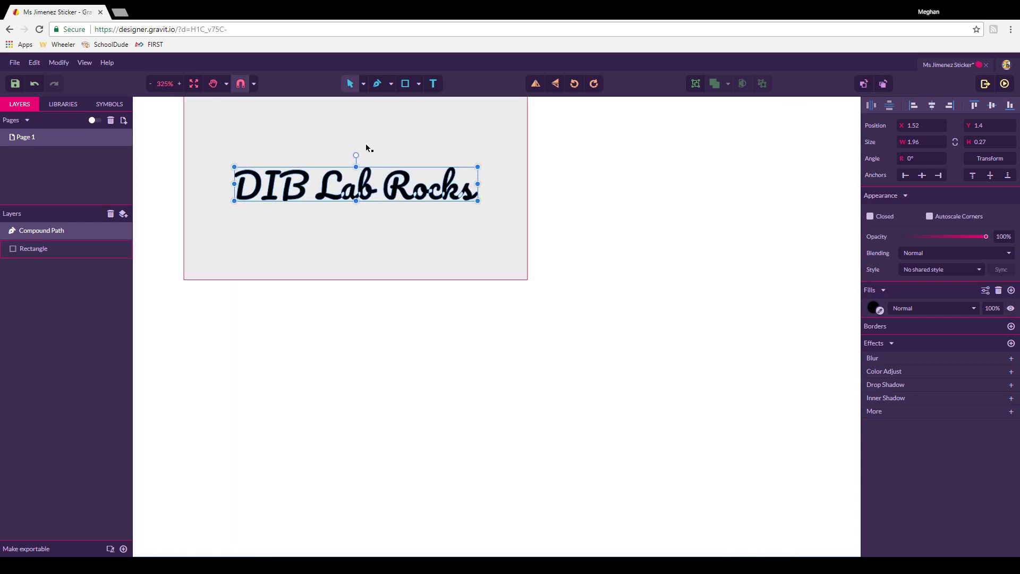
pyautogui.scroll(3, 329, 192)
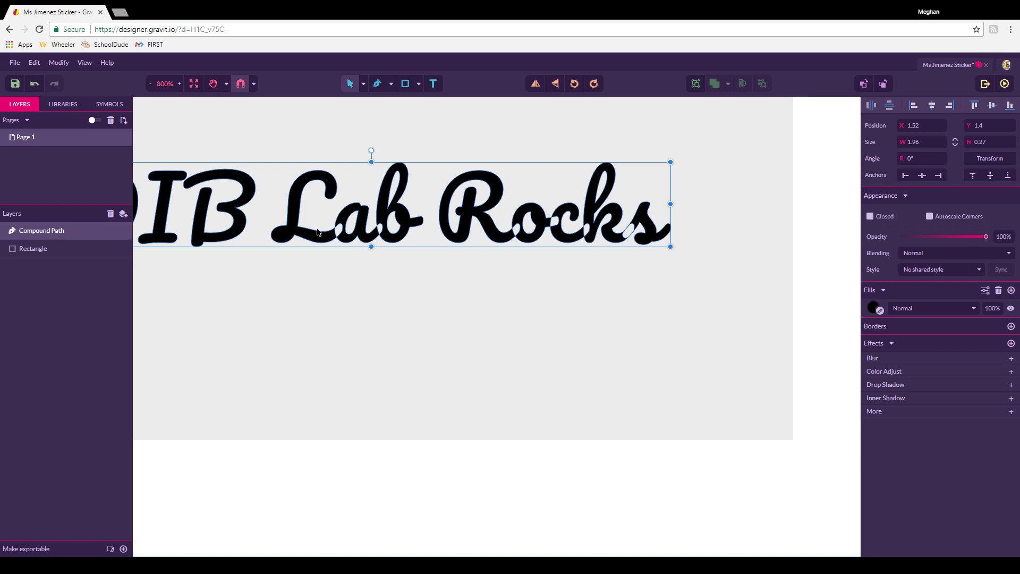
# Save the sticker, then split the compound path into separate letter paths via Modify > Path > Split Path.
pyautogui.click(15, 84)
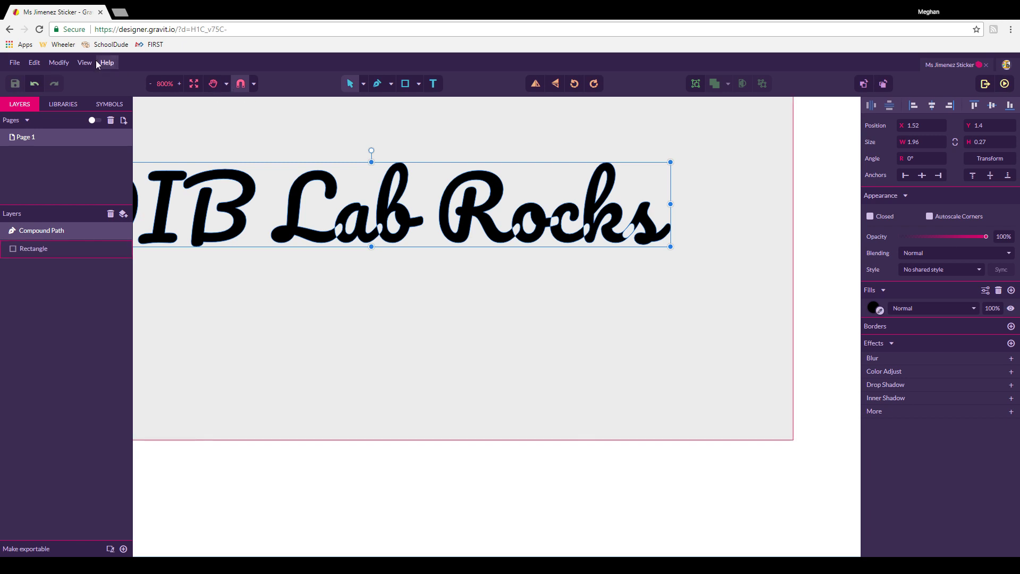
pyautogui.click(59, 62)
pyautogui.moveTo(136, 265)
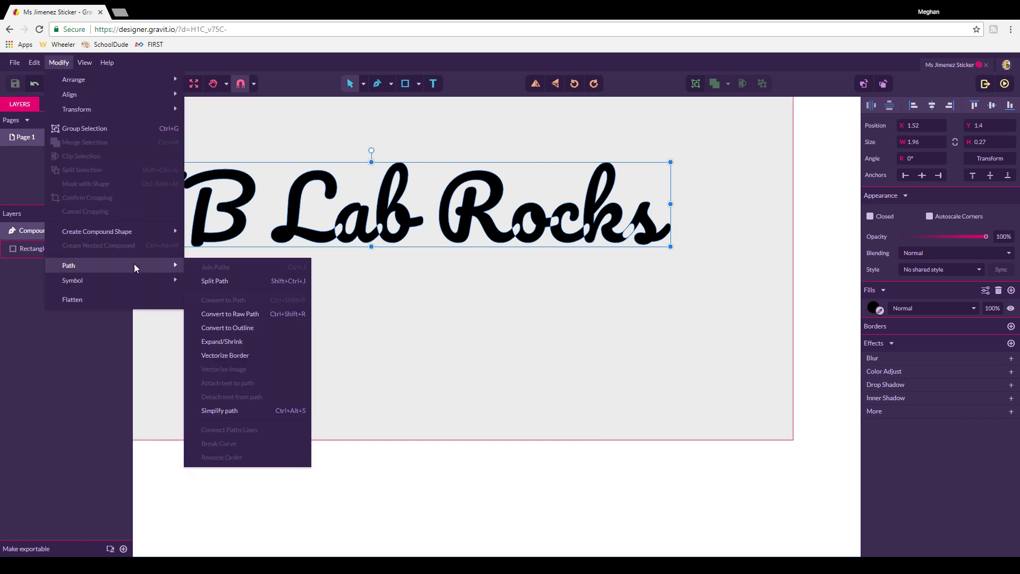
pyautogui.click(243, 281)
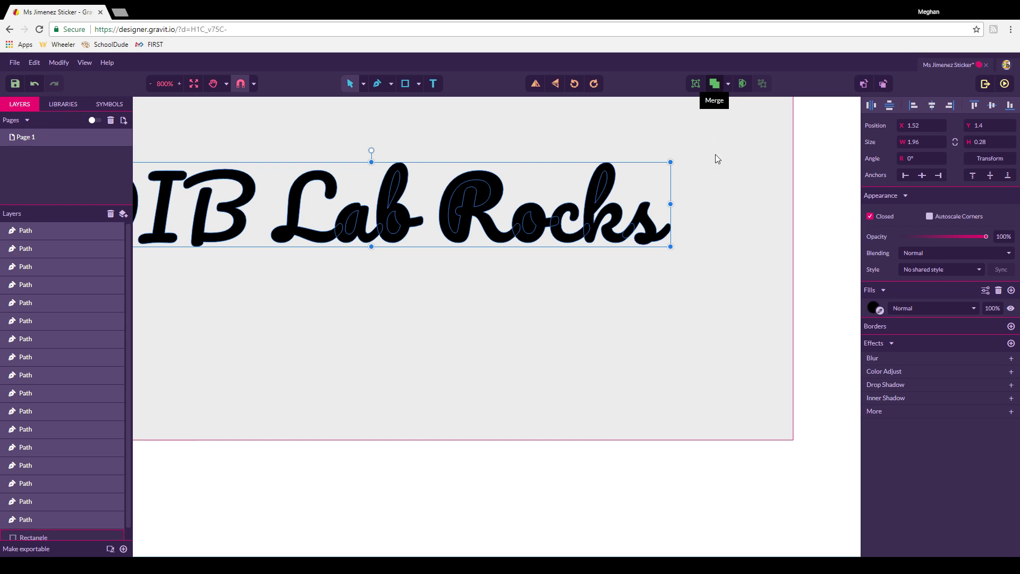
# Merge all the letter paths into one solid black compound shape and zoom back out.
pyautogui.click(714, 83)
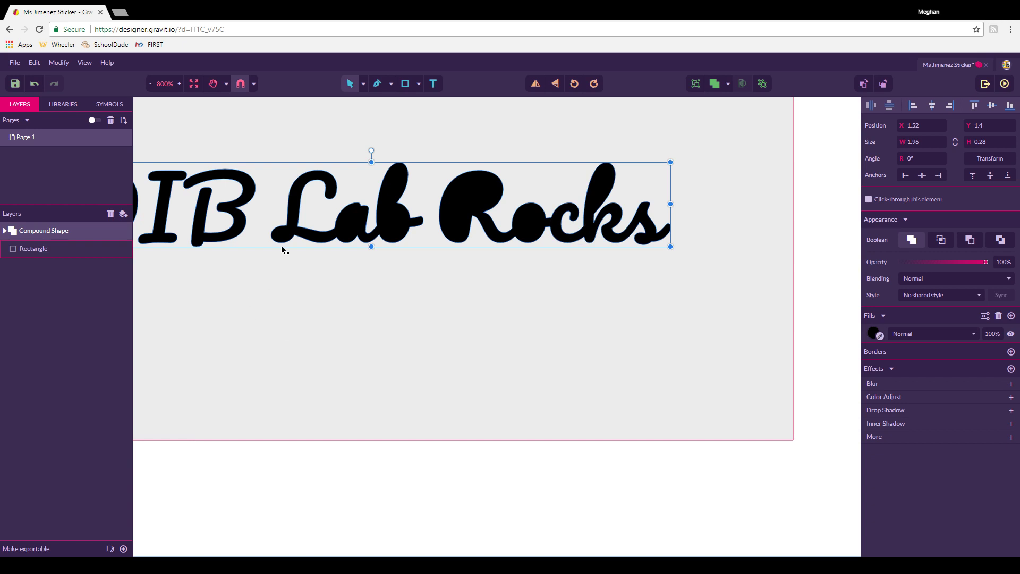
pyautogui.scroll(-2, 287, 234)
pyautogui.scroll(3, 289, 228)
pyautogui.scroll(-4, 257, 254)
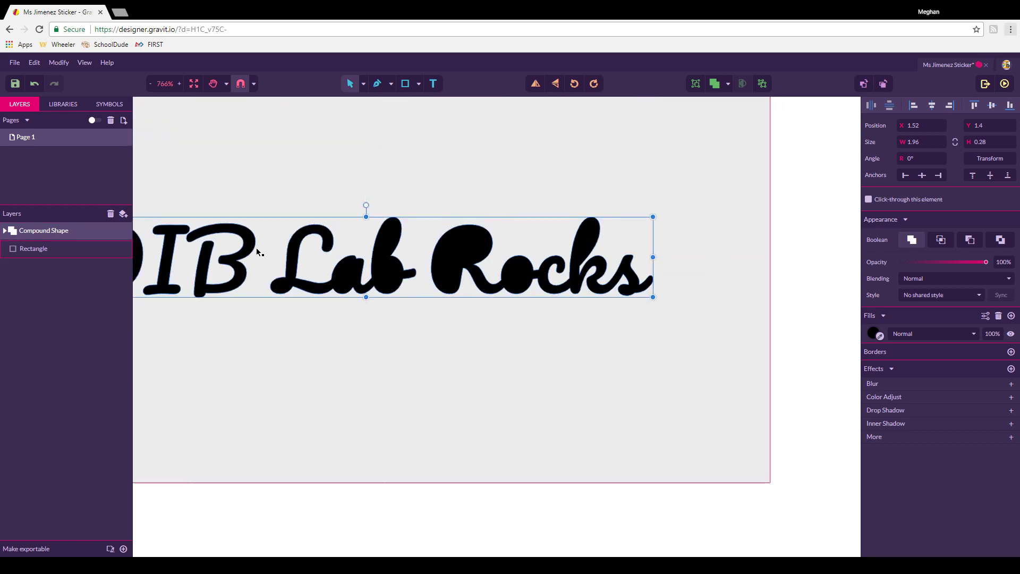
pyautogui.scroll(-1, 250, 254)
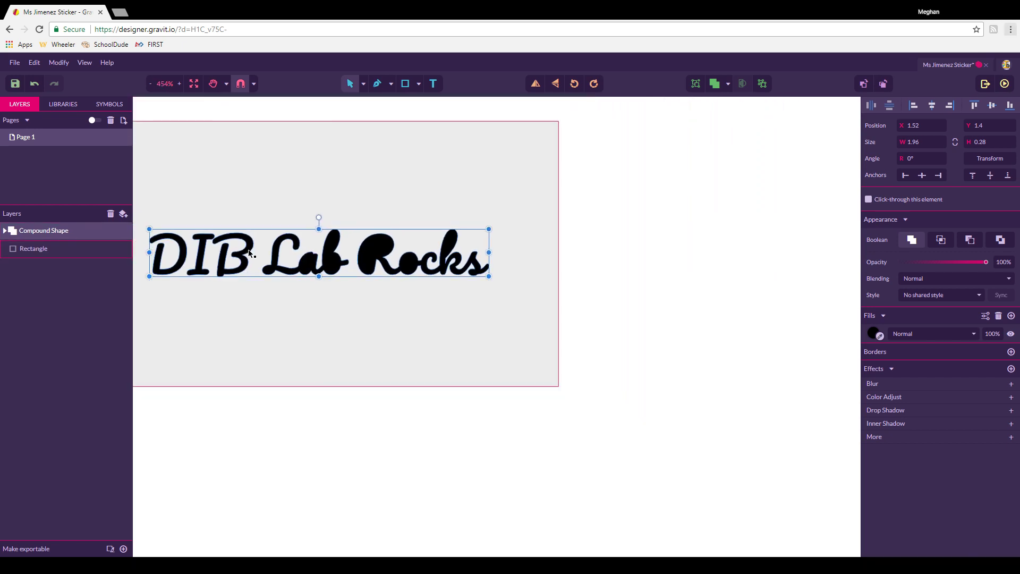